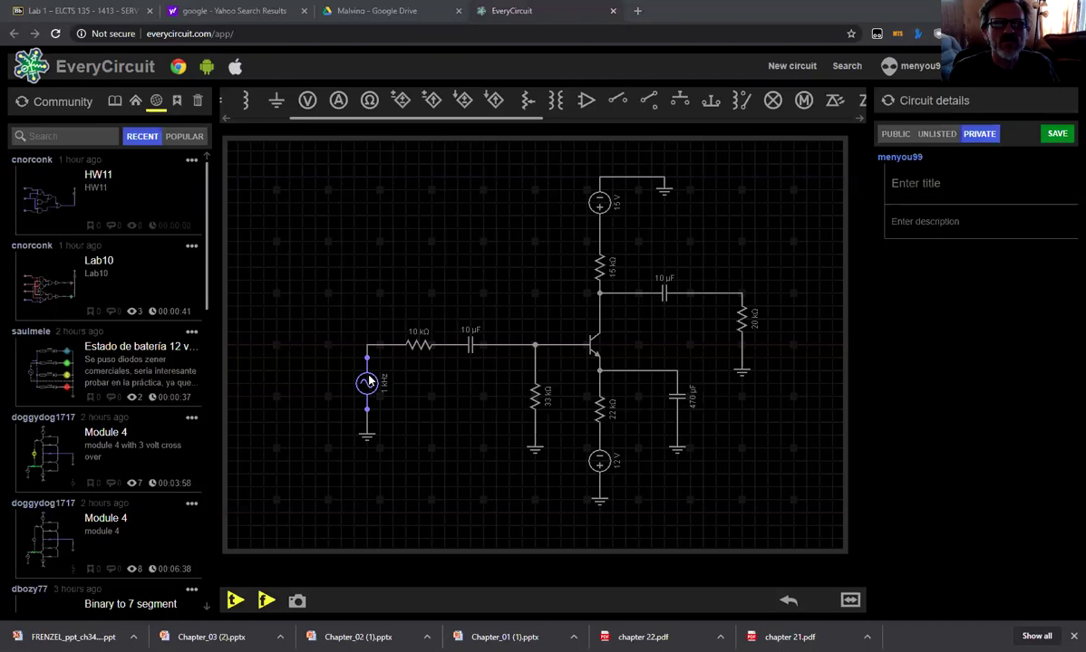
- Run the transient simulation and plot the signal source's input voltage, then pause and reset
left_click(235, 600)
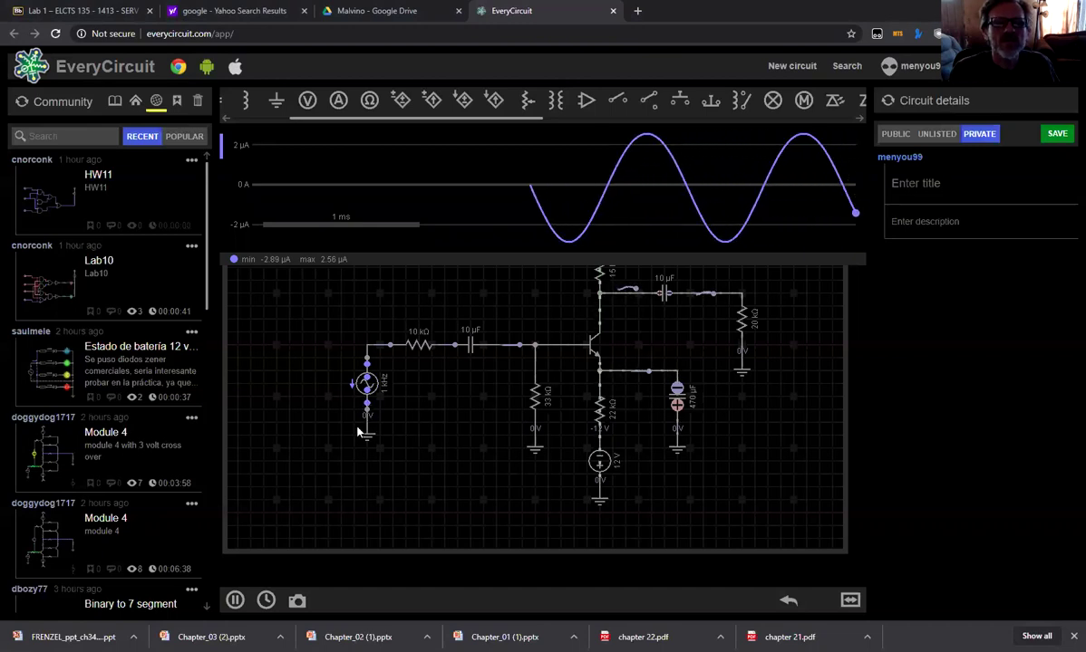
left_click(370, 349)
left_click(235, 600)
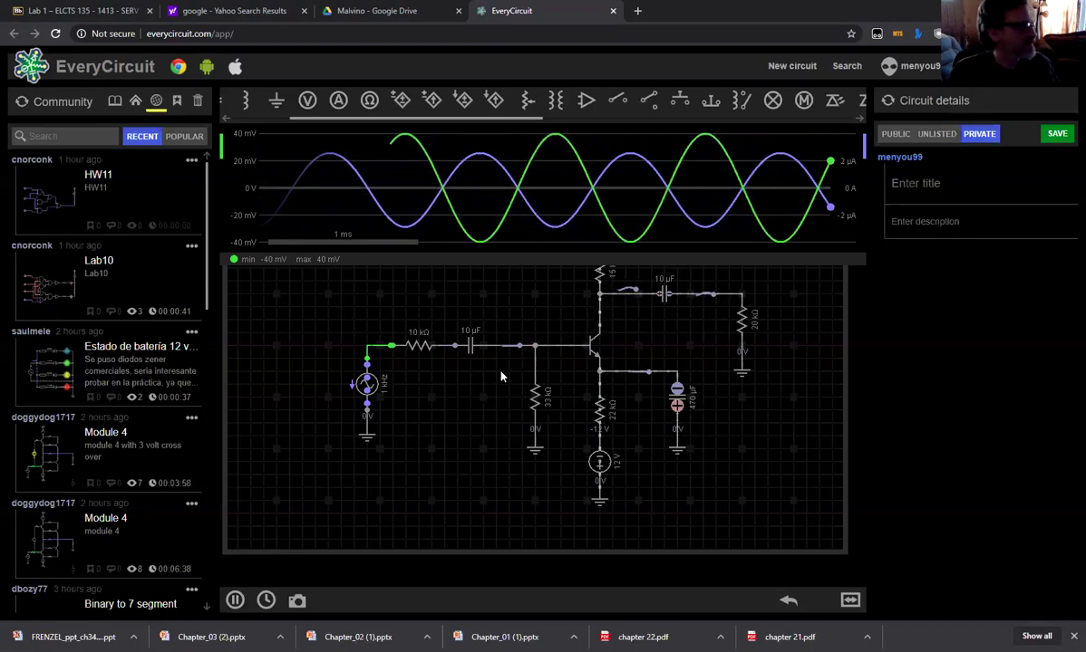
left_click(236, 601)
left_click(265, 601)
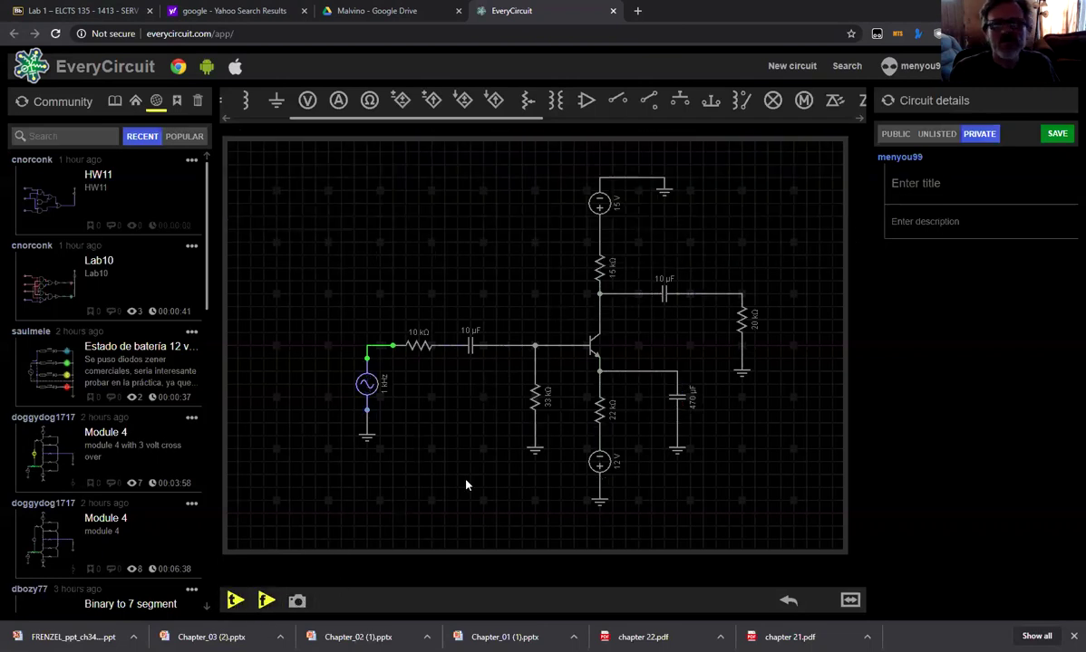
- Probe the output wire between the 10 µF capacitor and 20 kΩ load, then rerun the transient simulation
left_click(725, 294)
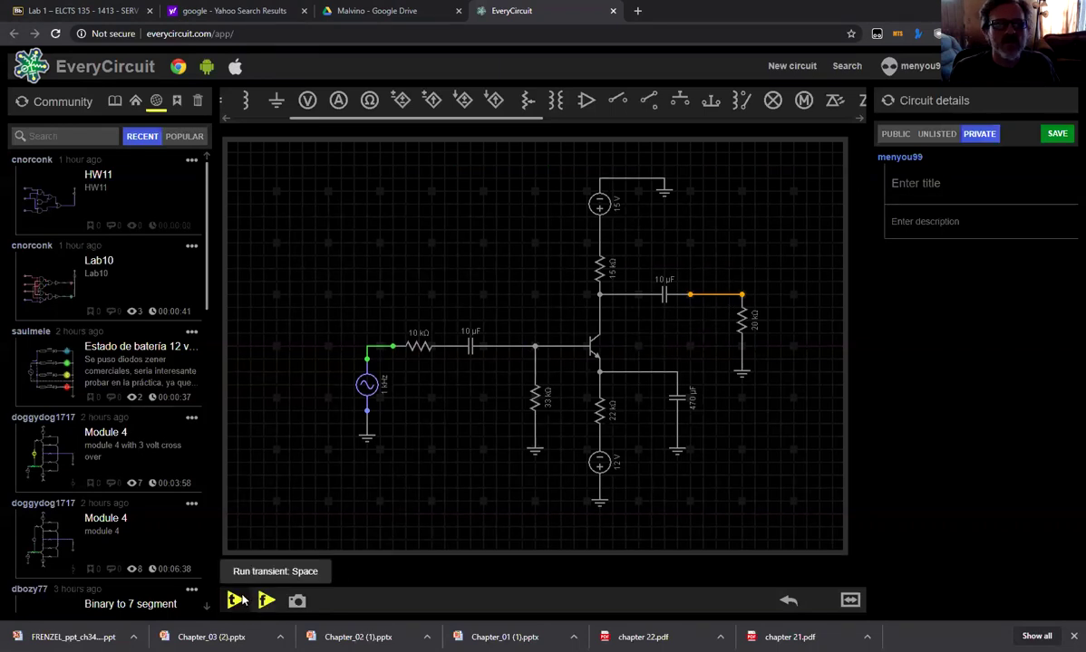
left_click(235, 601)
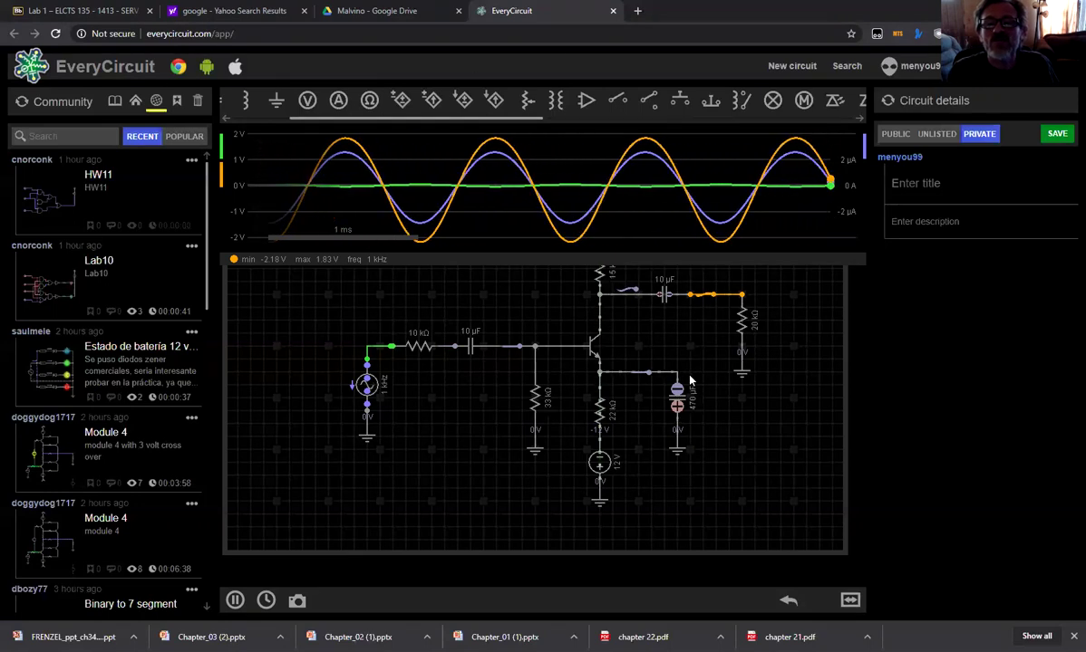
- Add the emitter (470 µF capacitor) and collector (below 15 kΩ resistor) waveforms to the scope
left_click(647, 378)
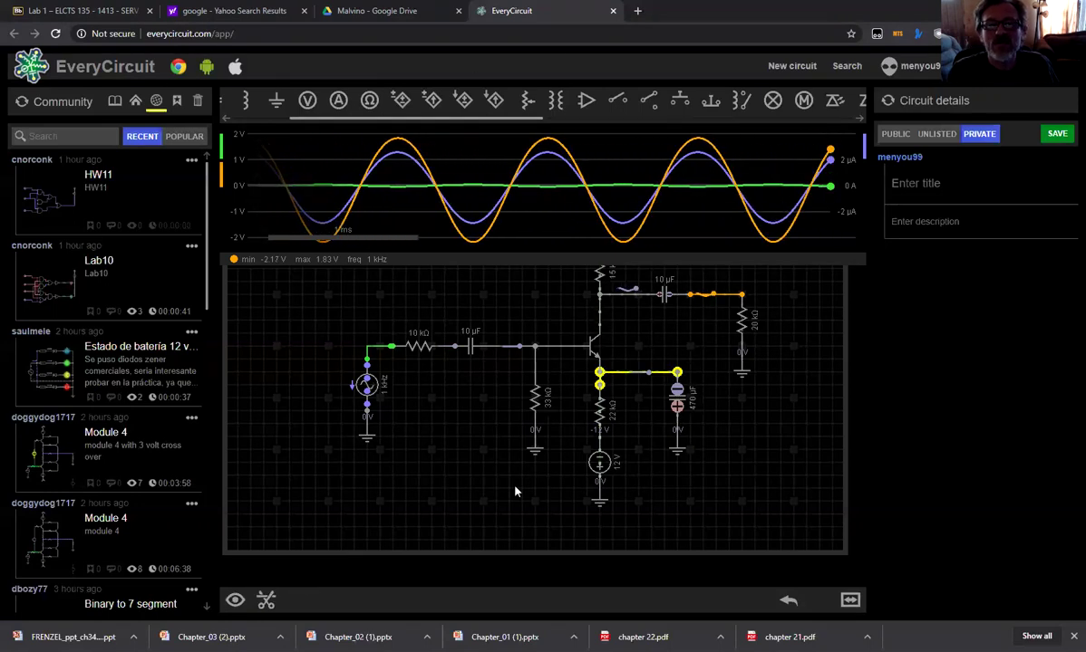
left_click(241, 603)
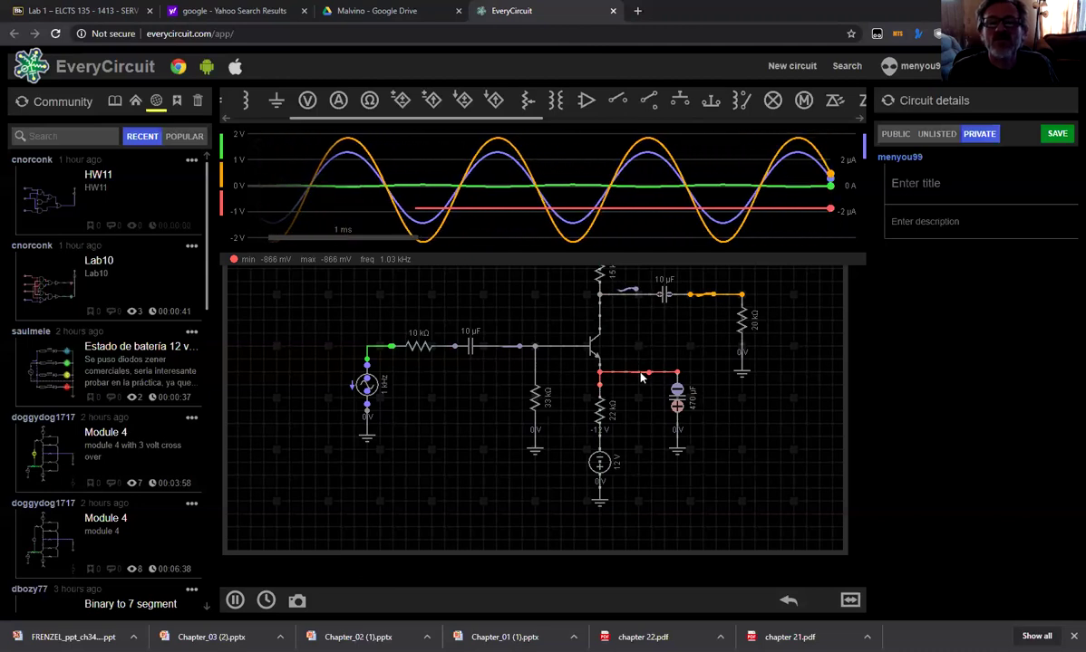
scroll(669, 343, "up", 2)
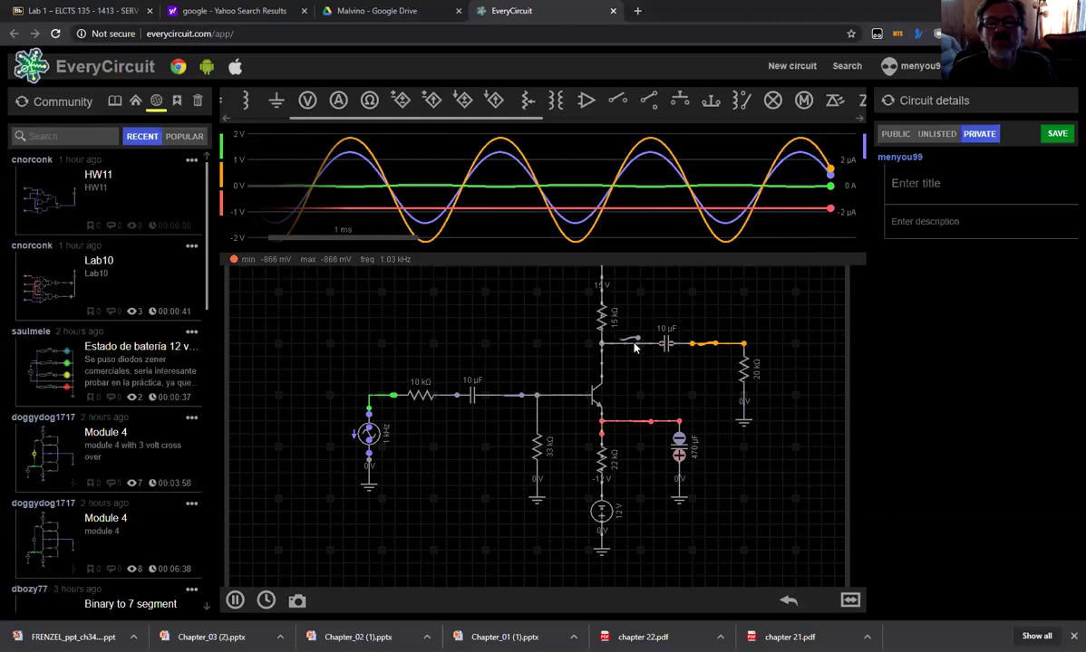
left_click(629, 341)
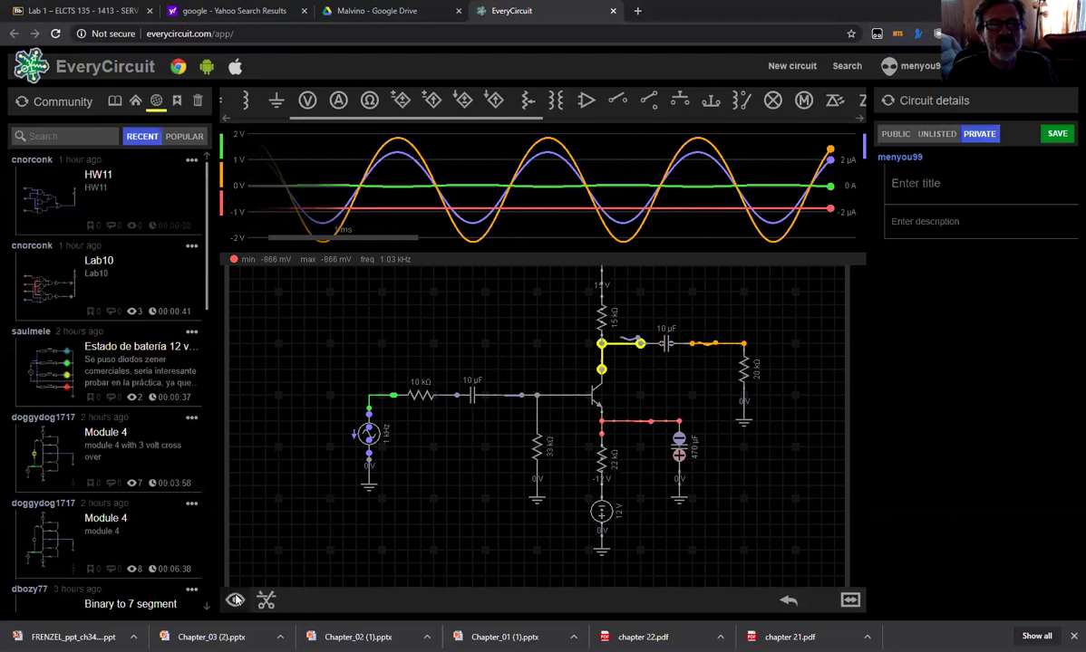
left_click(236, 601)
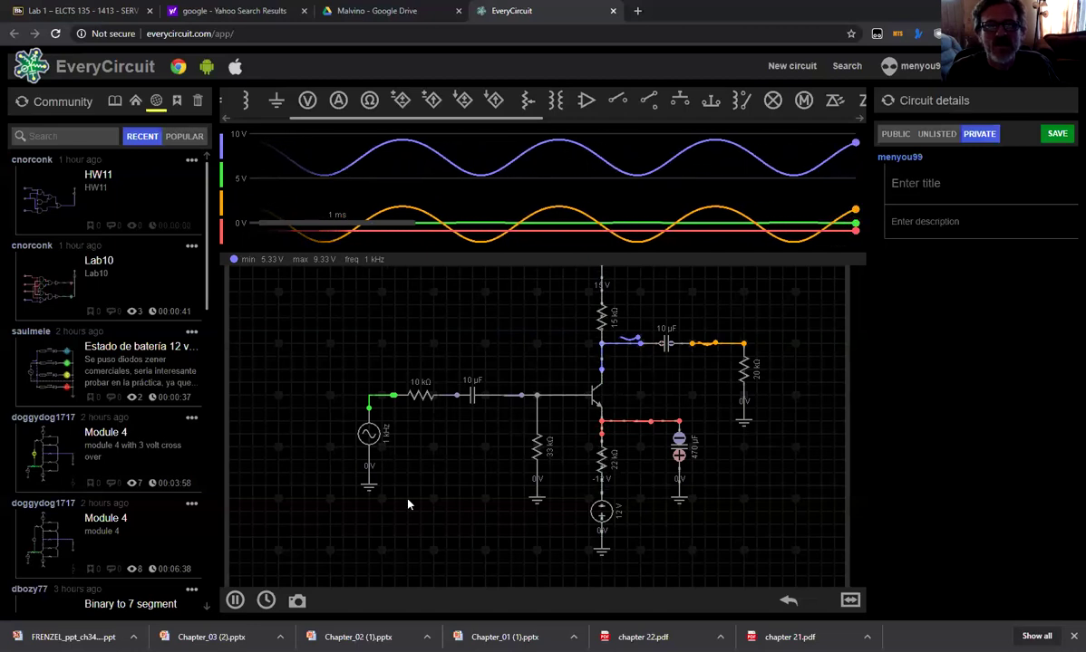
- Stop the transient run, start AC analysis, and view the input then output Bode plots
left_click(236, 601)
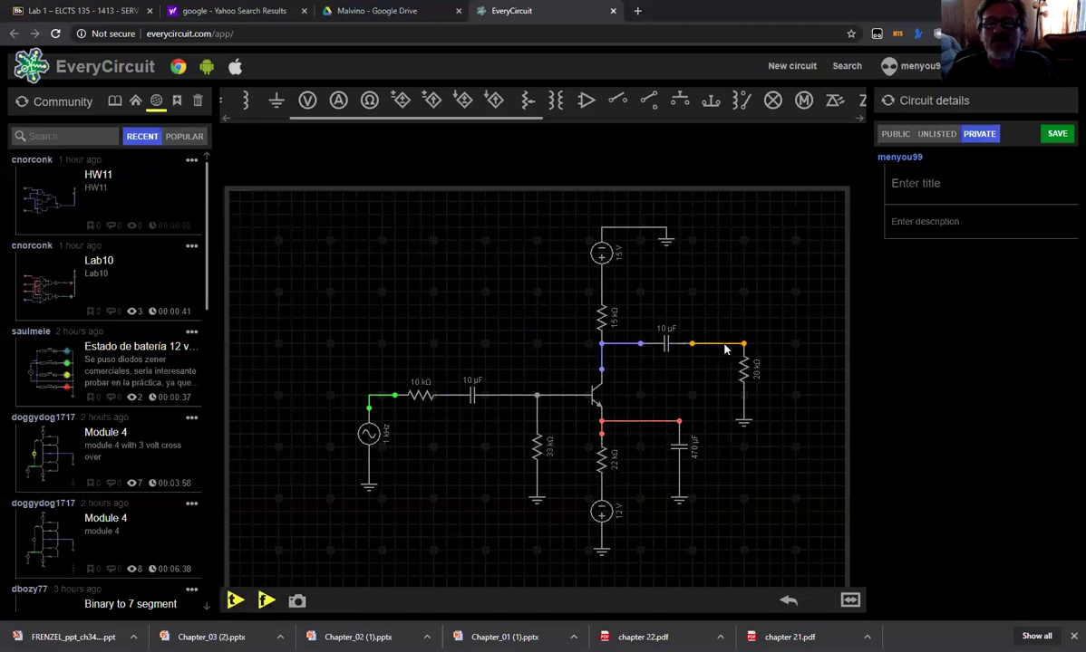
left_click(263, 602)
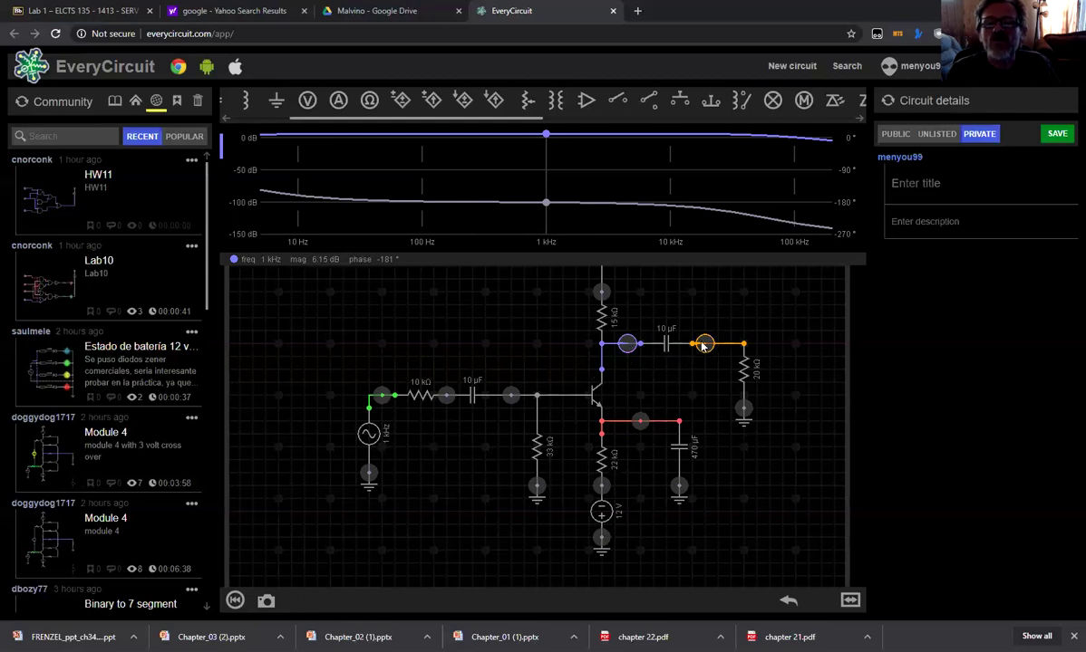
left_click(385, 402)
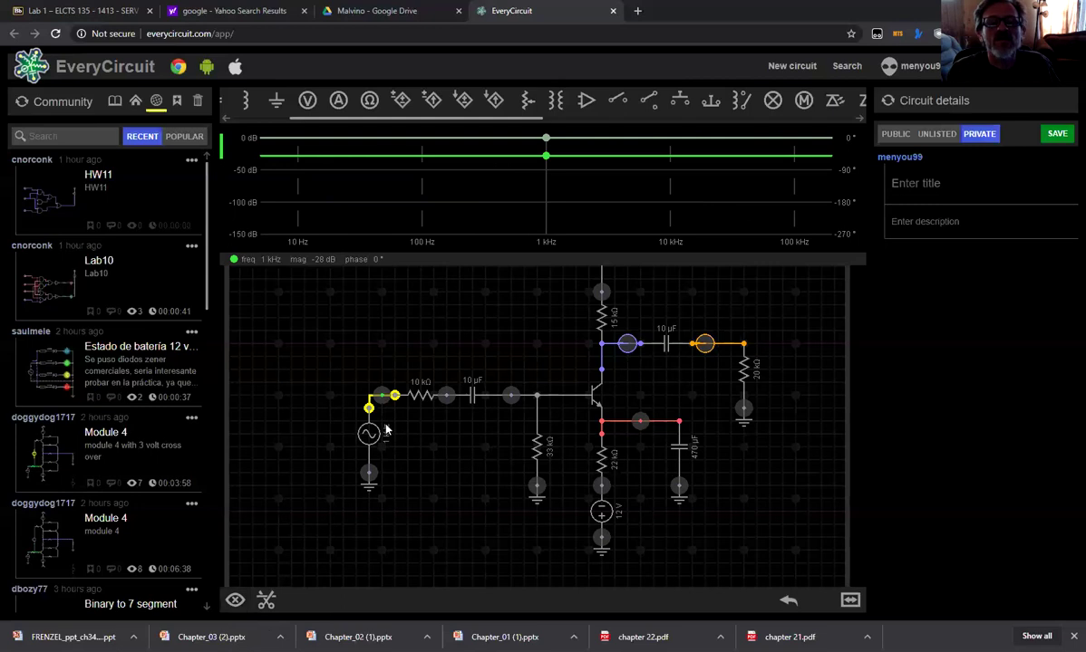
left_click(705, 345)
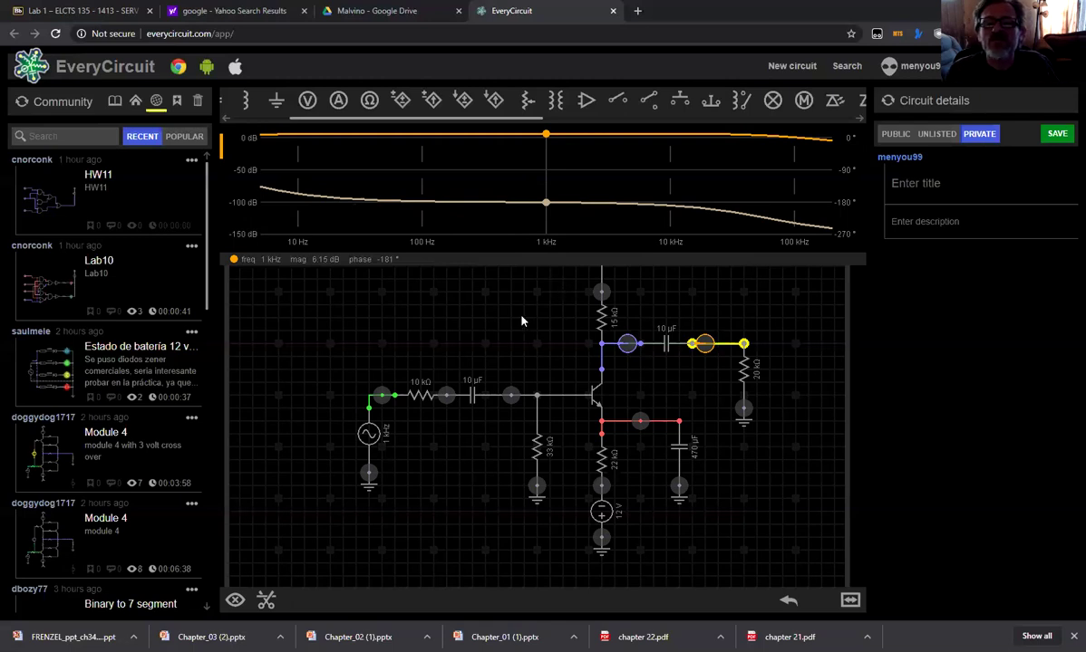
- Pan the circuit down so the 15 V supply appears below the output Bode plot
mouse_move(521, 319)
left_mouse_down()
mouse_move(511, 376)
mouse_move(535, 339)
mouse_move(525, 362)
mouse_move(524, 339)
left_mouse_up()
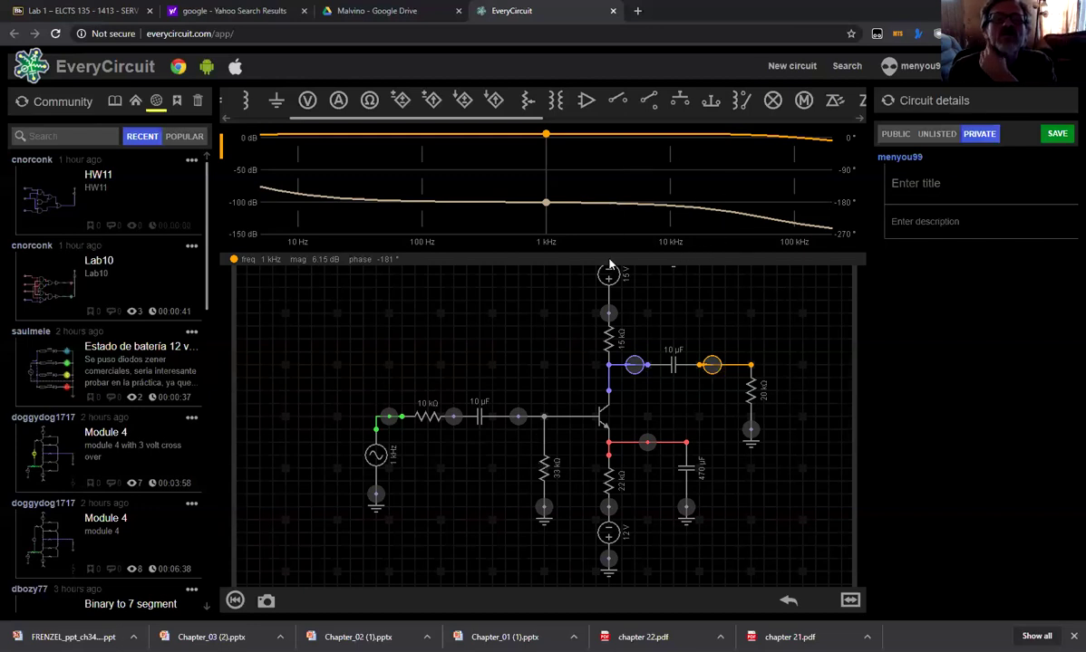
- Clear the AC Bode plot and briefly run the transient simulation again
left_click(235, 601)
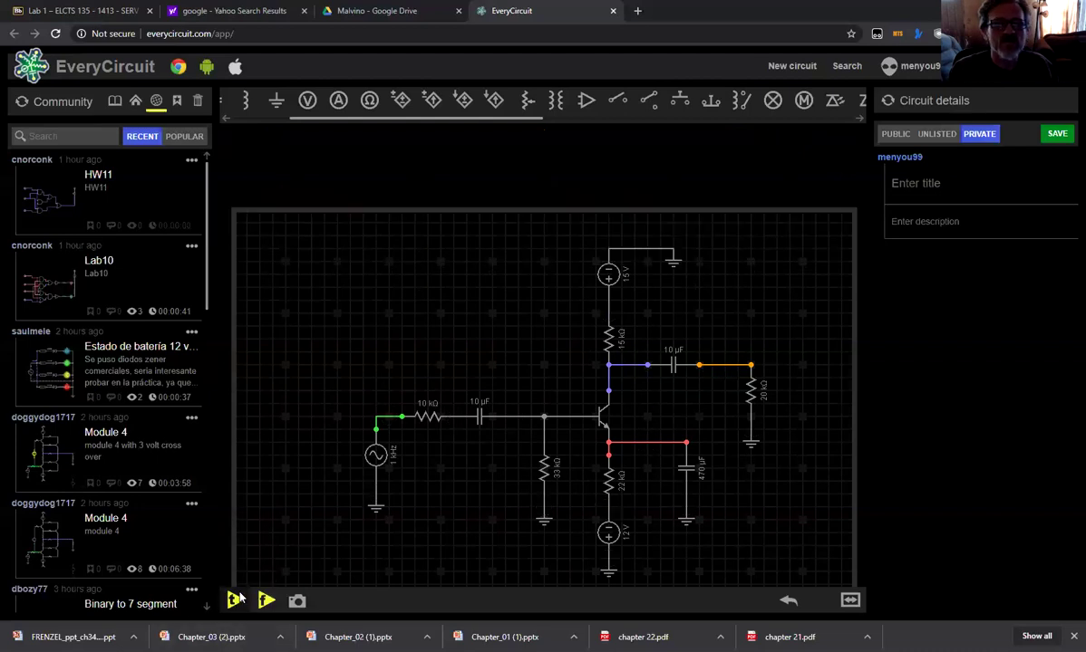
left_click(234, 602)
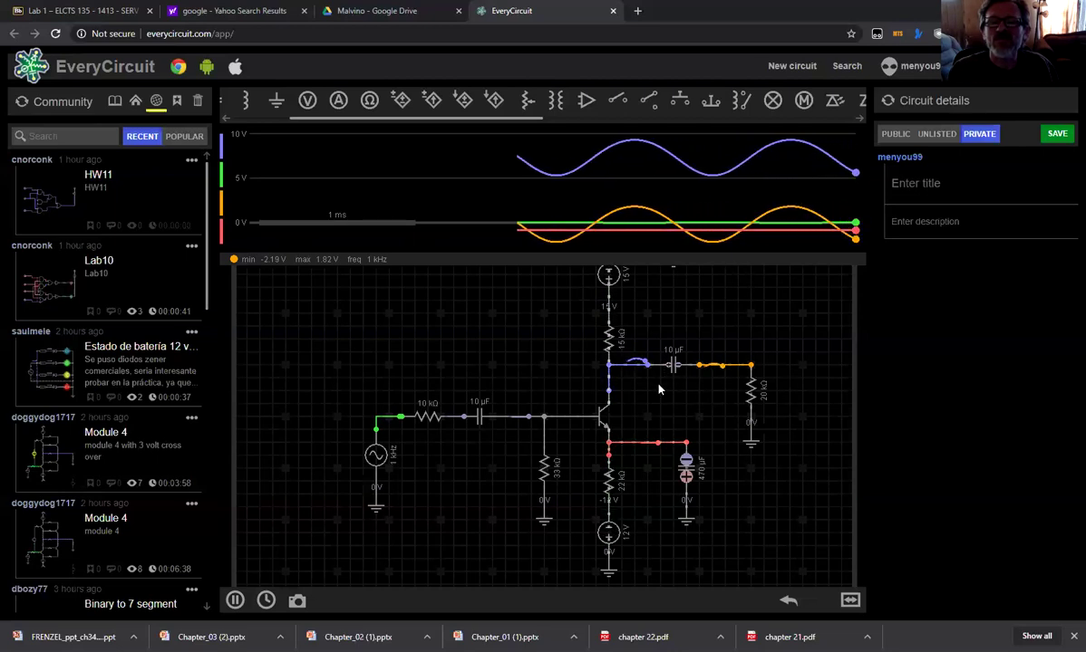
left_click(234, 601)
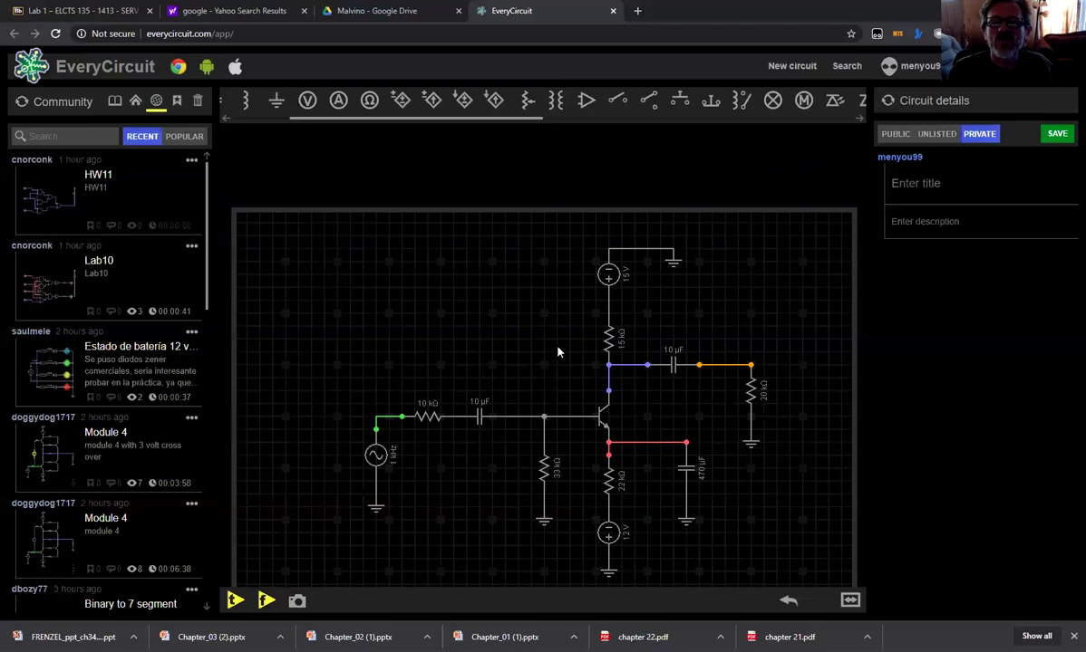
- Probe the output wire at the 20 kΩ load and rerun the transient simulation
left_click(716, 367)
left_click(637, 370)
left_click(237, 602)
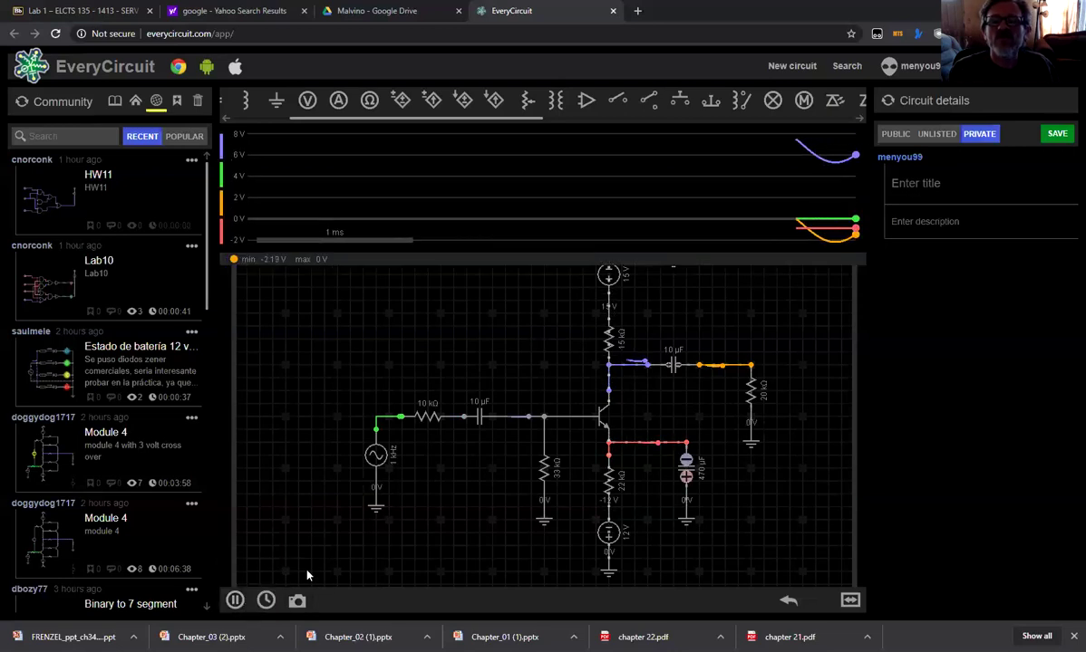
left_click_drag(671, 302, 663, 324)
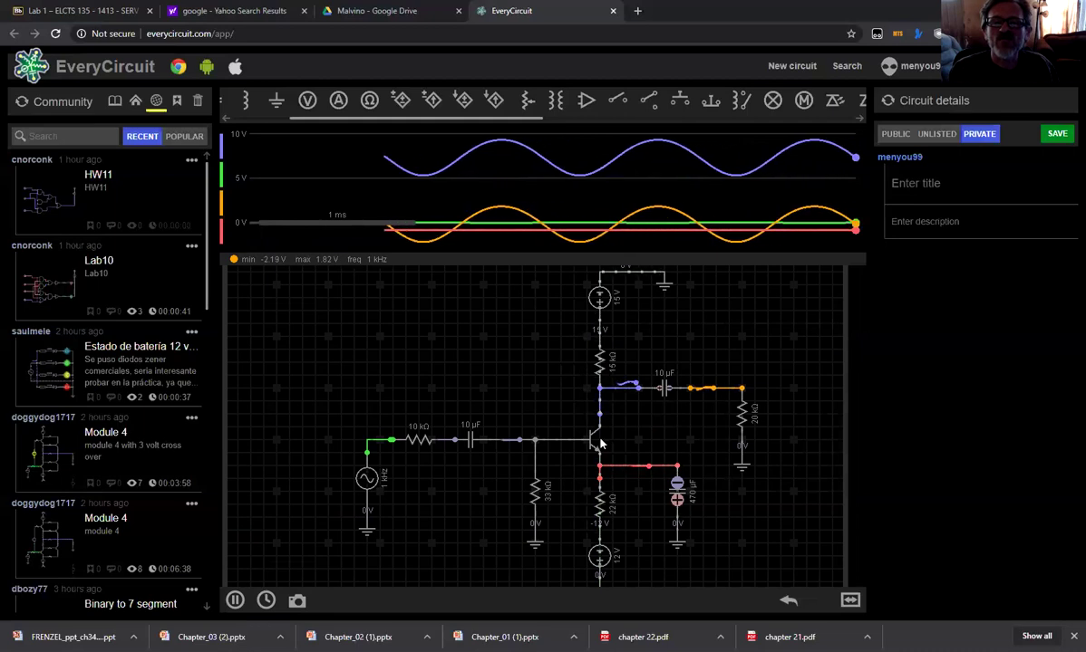
scroll(690, 461, "down", 2)
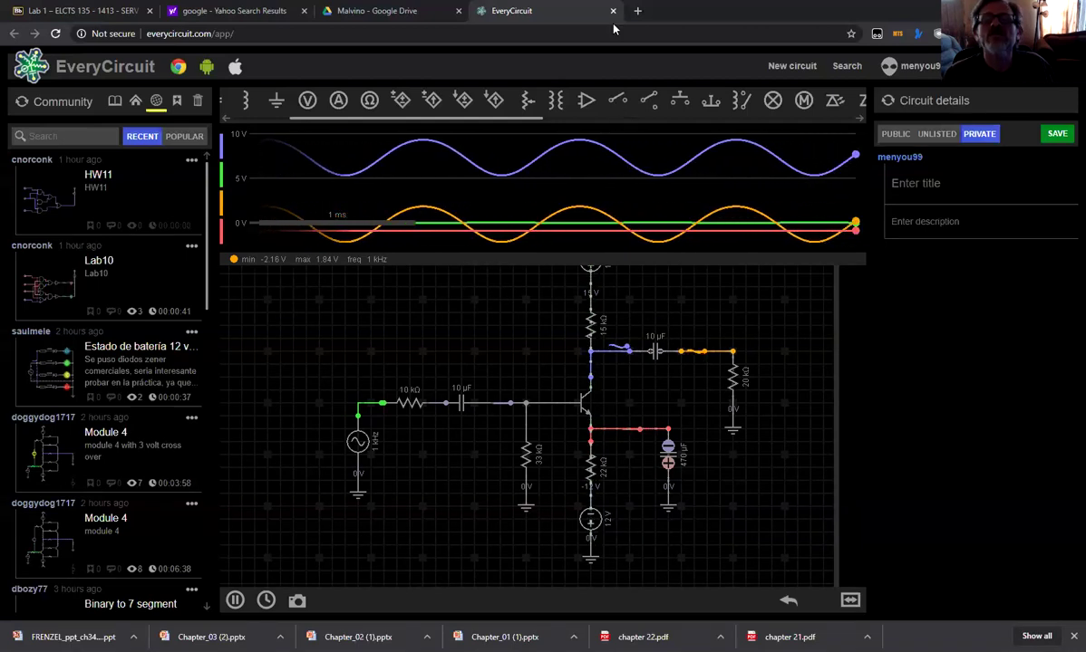
scroll(493, 358, "up", 1)
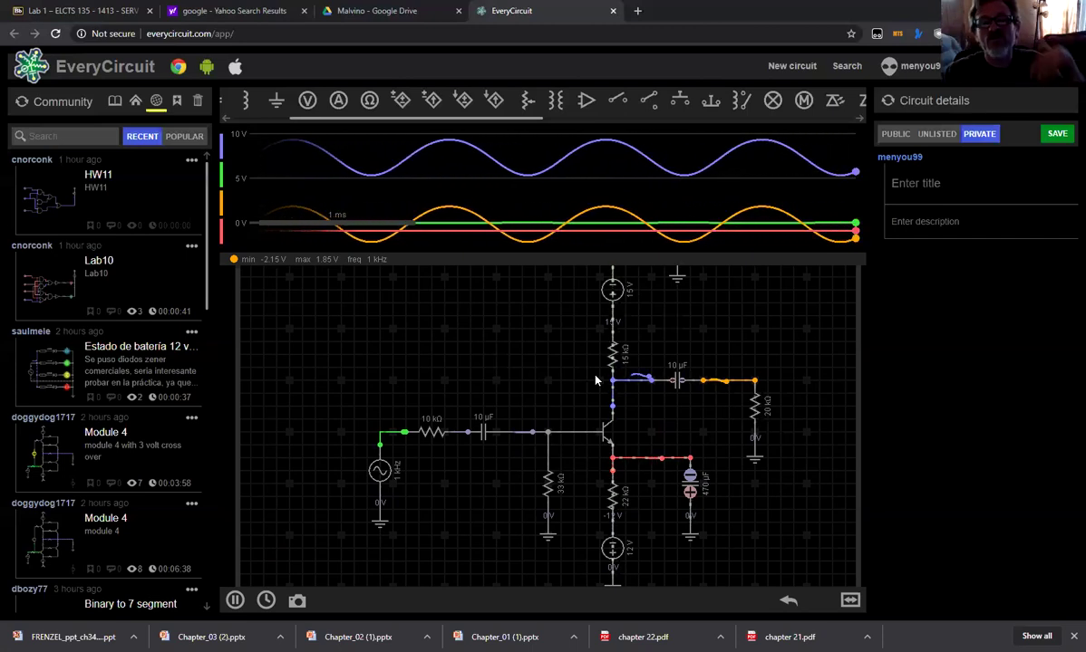
left_click_drag(573, 356, 516, 328)
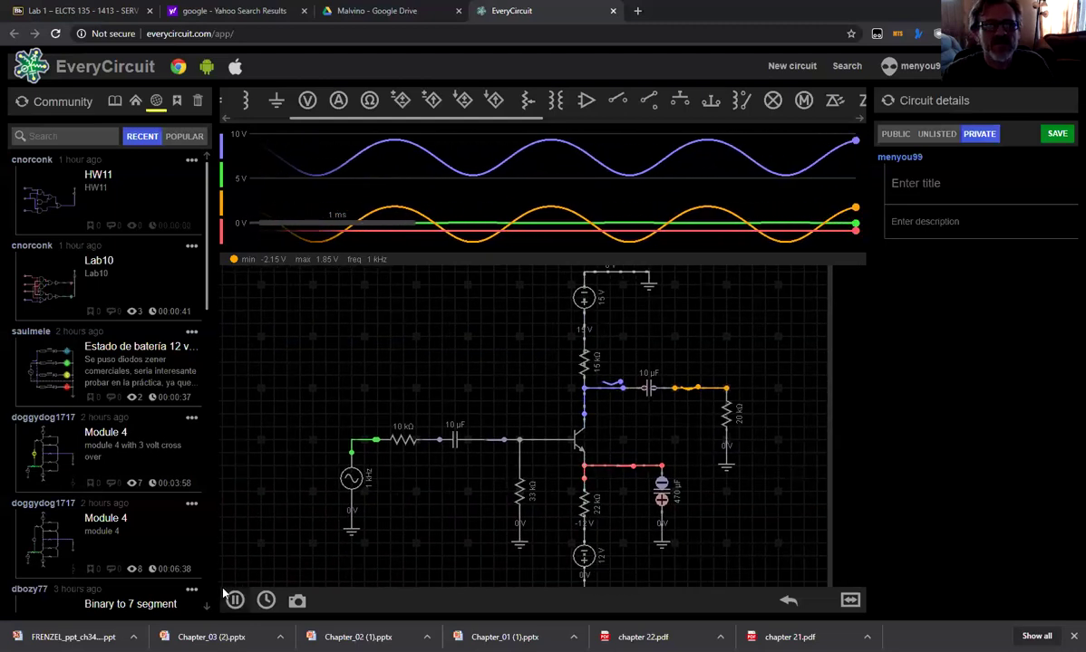
- Switch to AC analysis and view Bode plots at the collector, output, emitter and input nodes
left_click(234, 600)
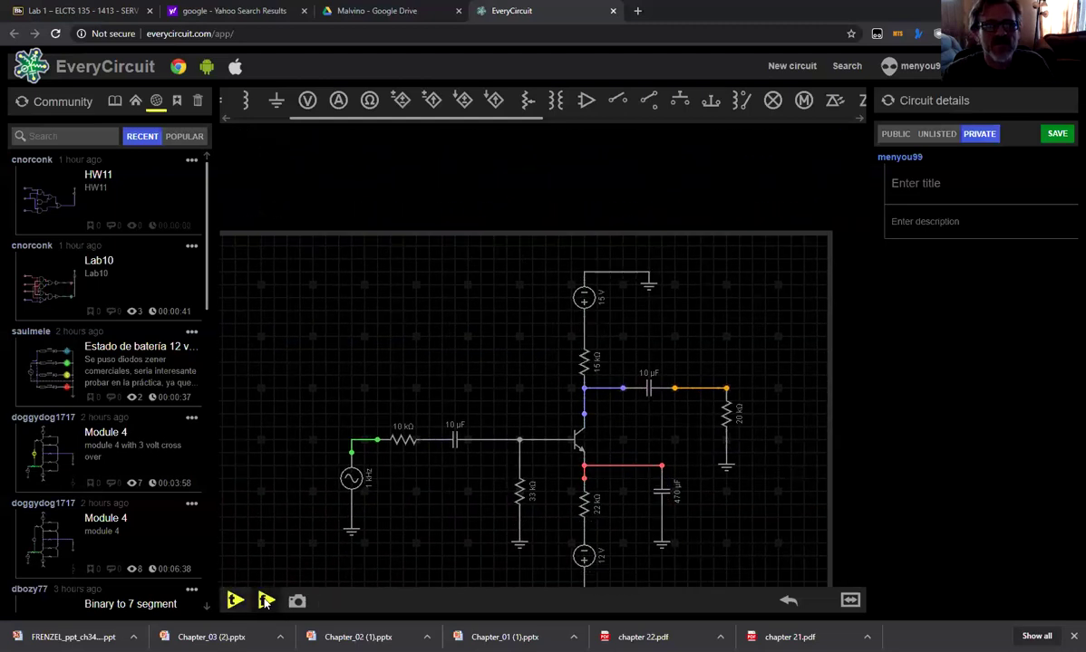
left_click(265, 600)
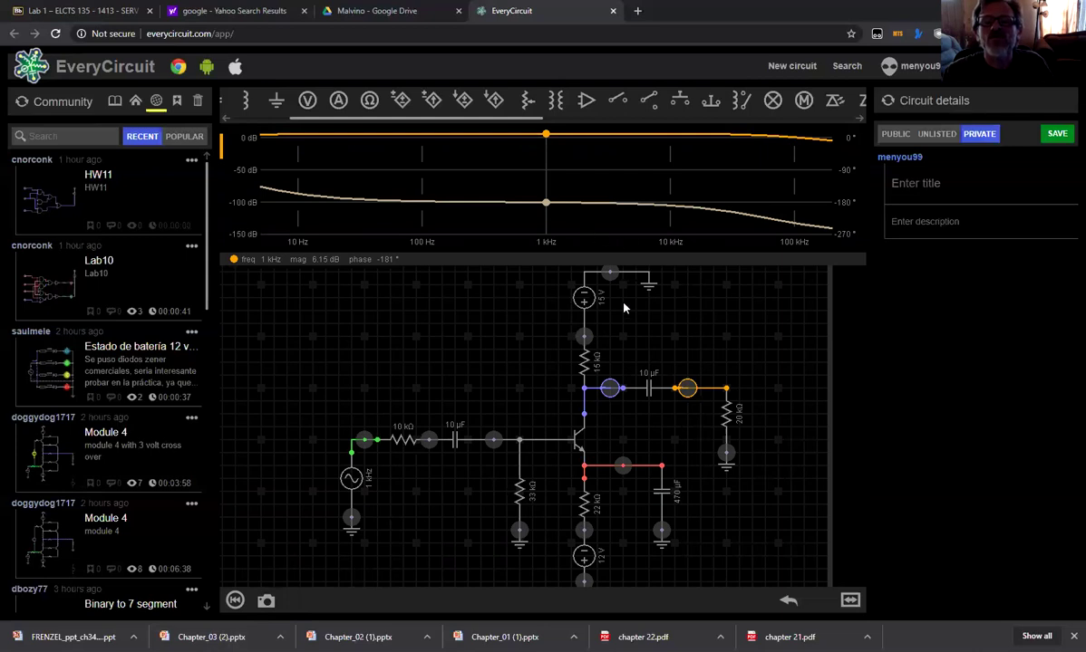
left_click(618, 391)
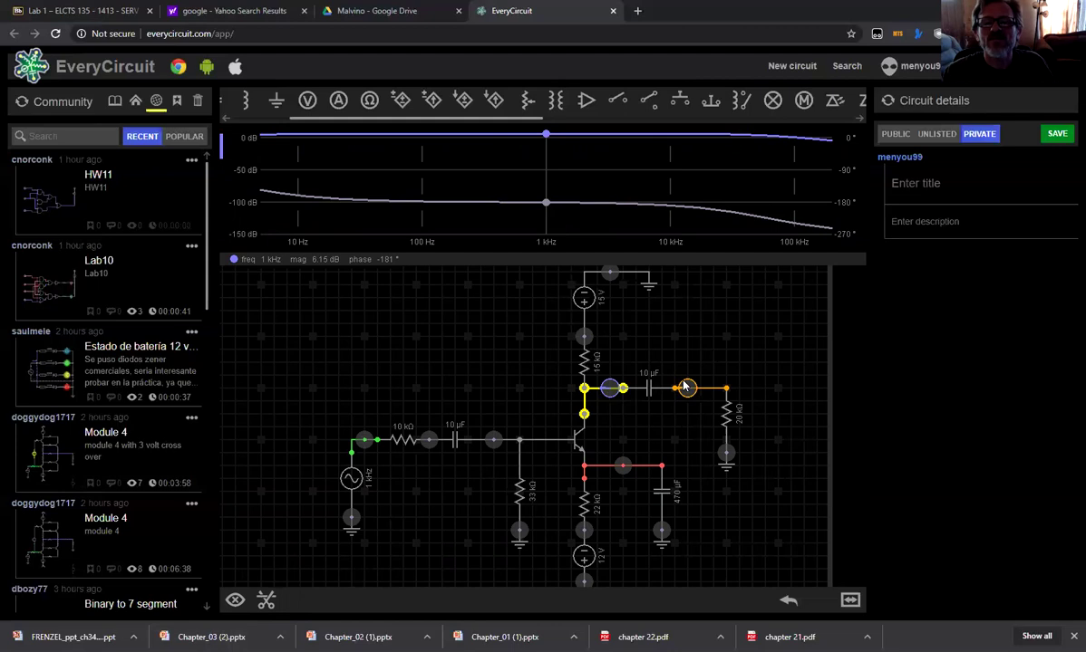
left_click(686, 395)
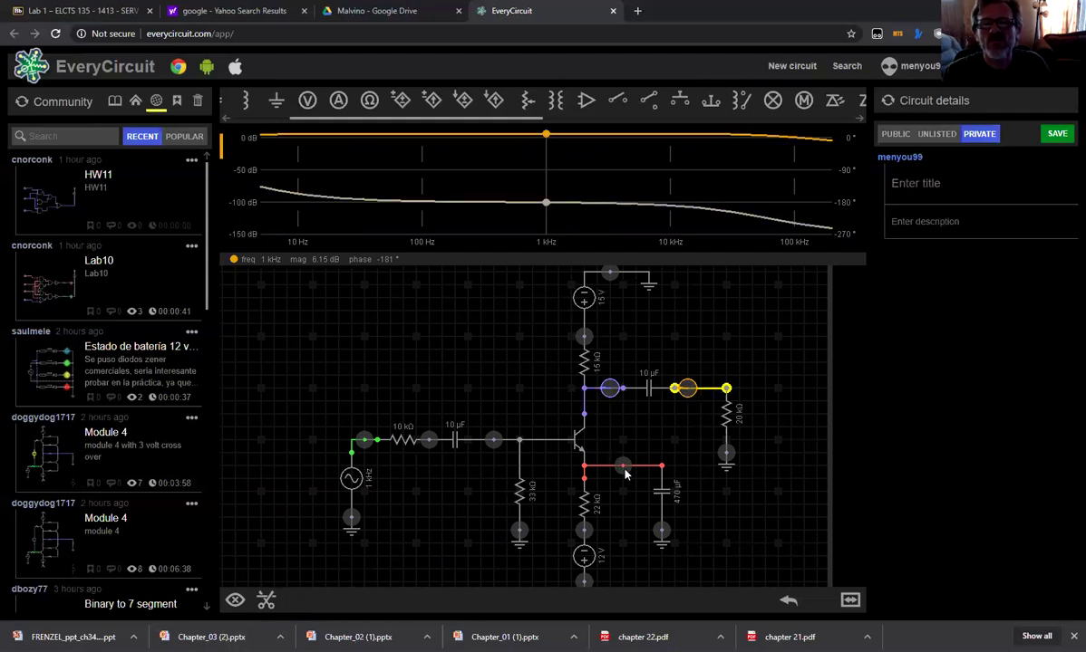
left_click(624, 467)
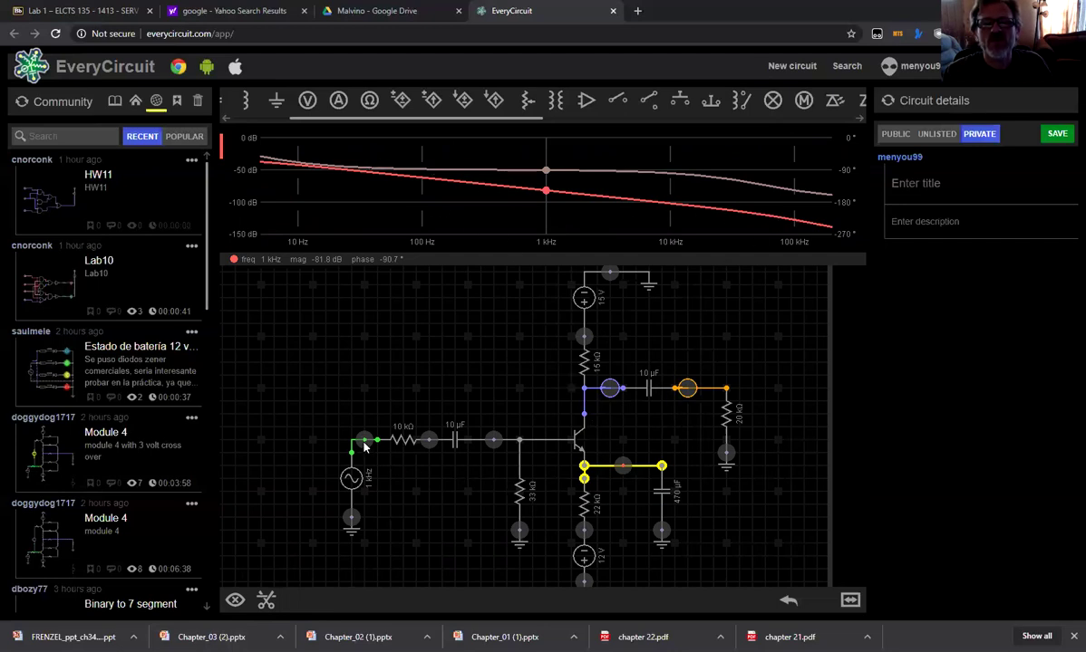
left_click(365, 444)
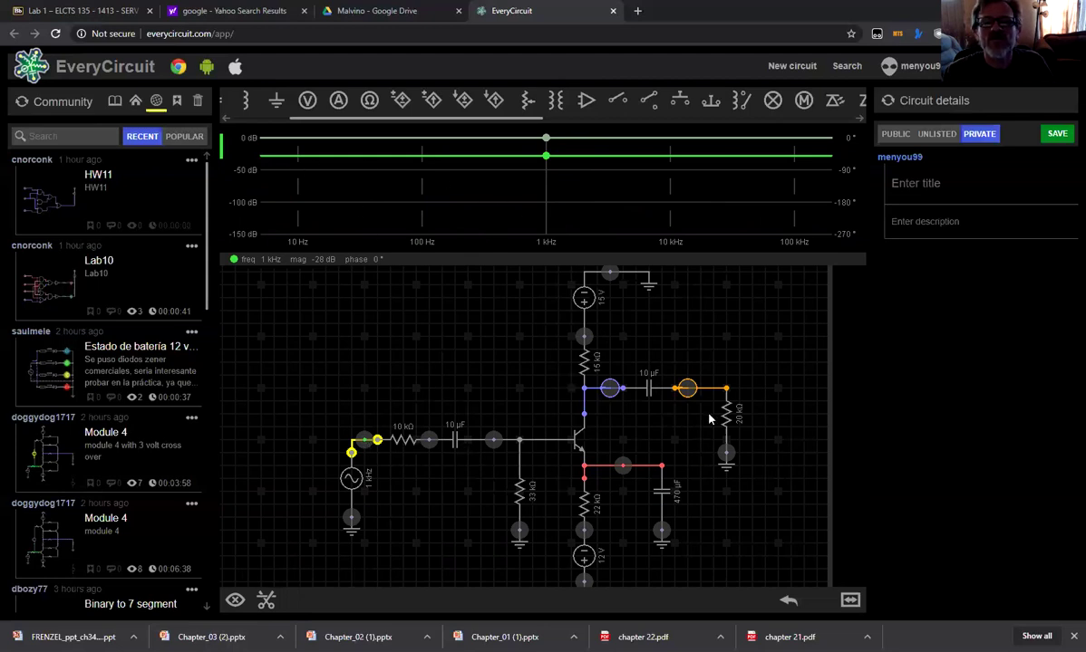
- Compare the output and collector frequency responses, finishing on the emitter node's Bode plot
left_click(693, 389)
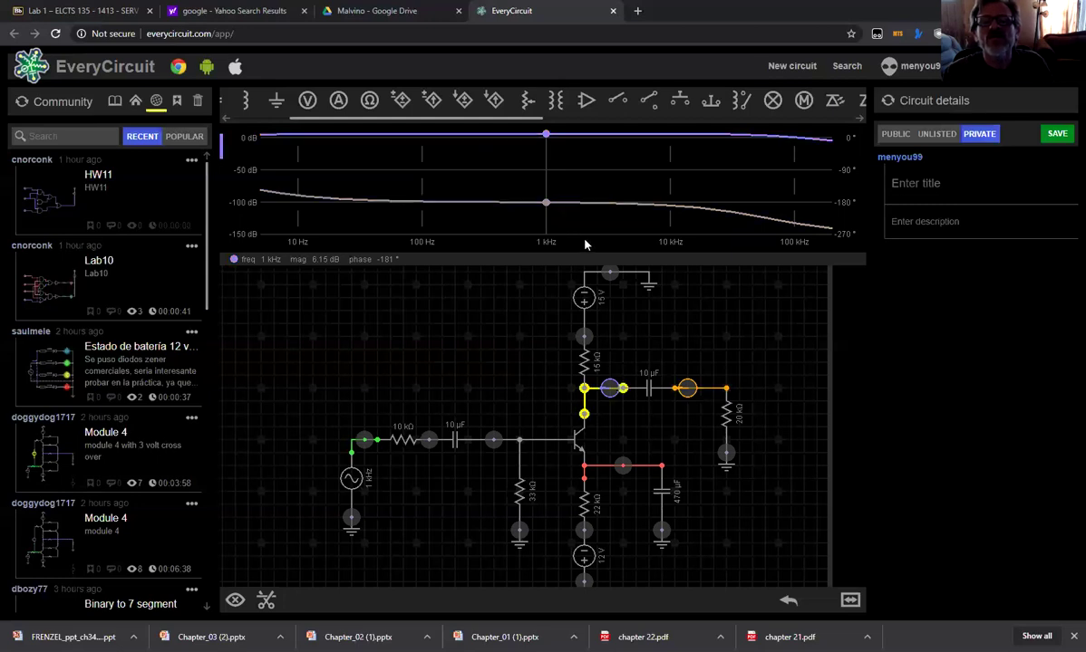
left_click(686, 389)
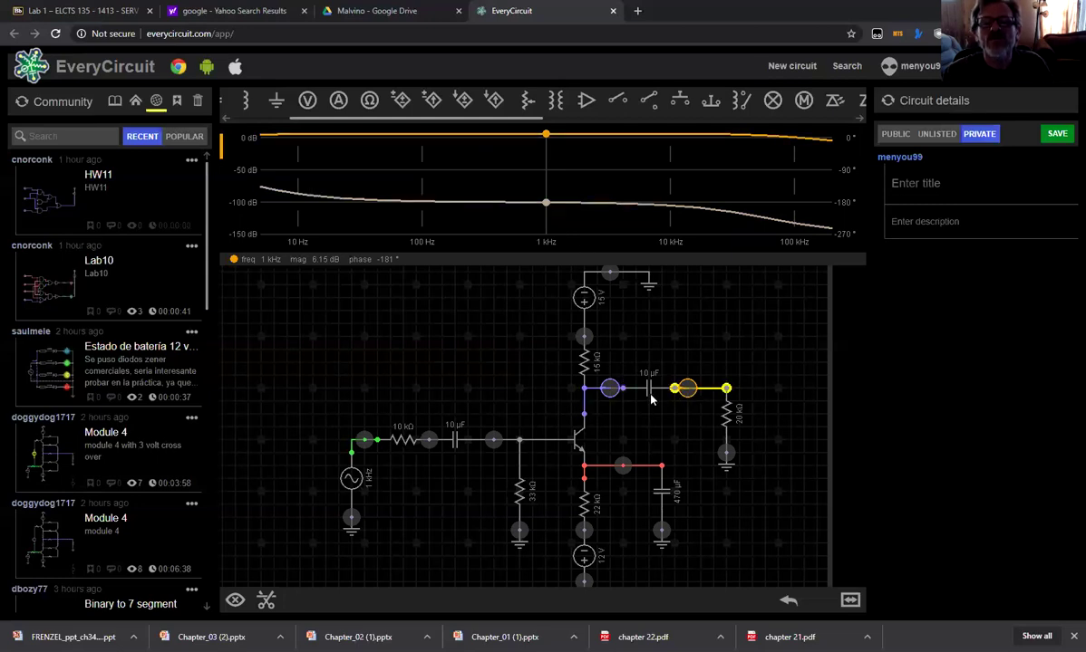
left_click(686, 390)
left_click(686, 390)
left_click(683, 393)
left_click(681, 394)
left_click(648, 395)
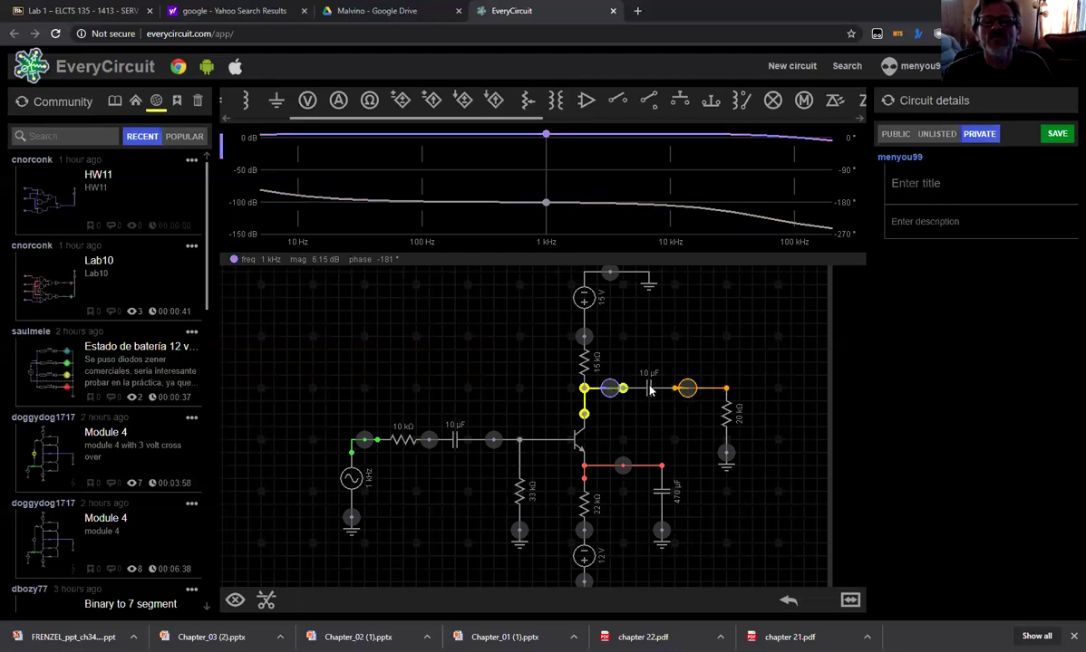
left_click(686, 391)
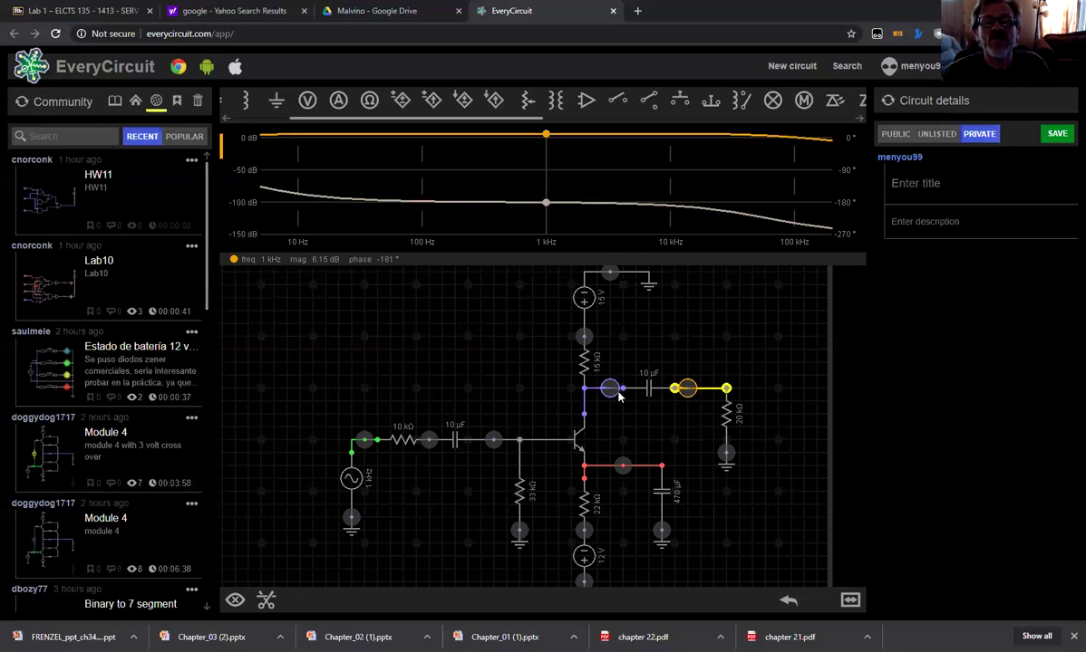
left_click(580, 372)
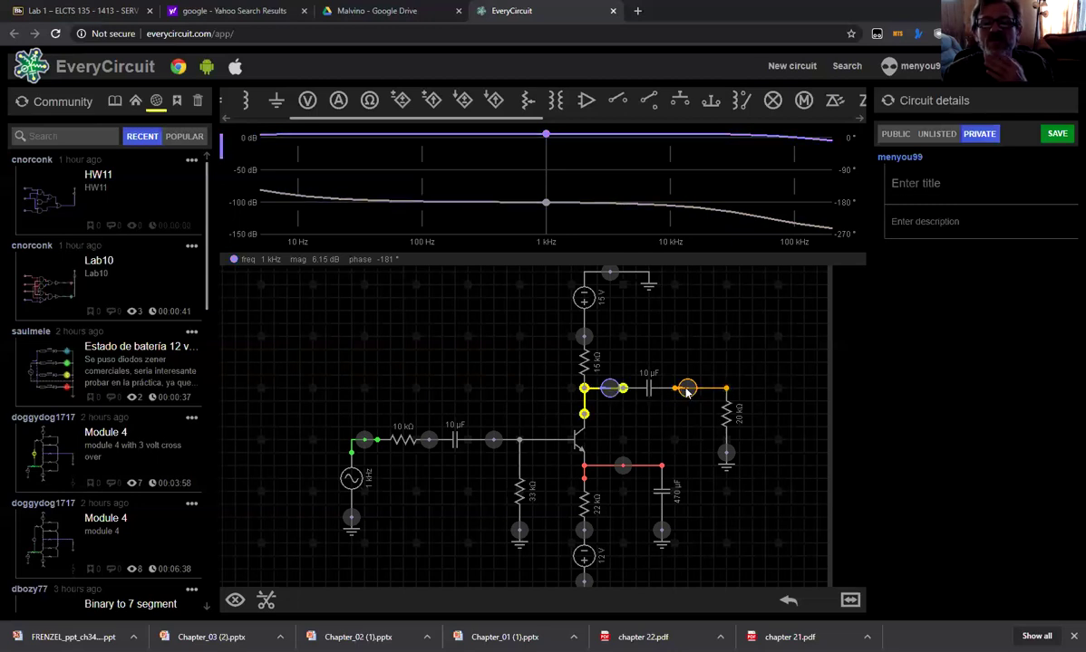
left_click(689, 390)
left_click(628, 469)
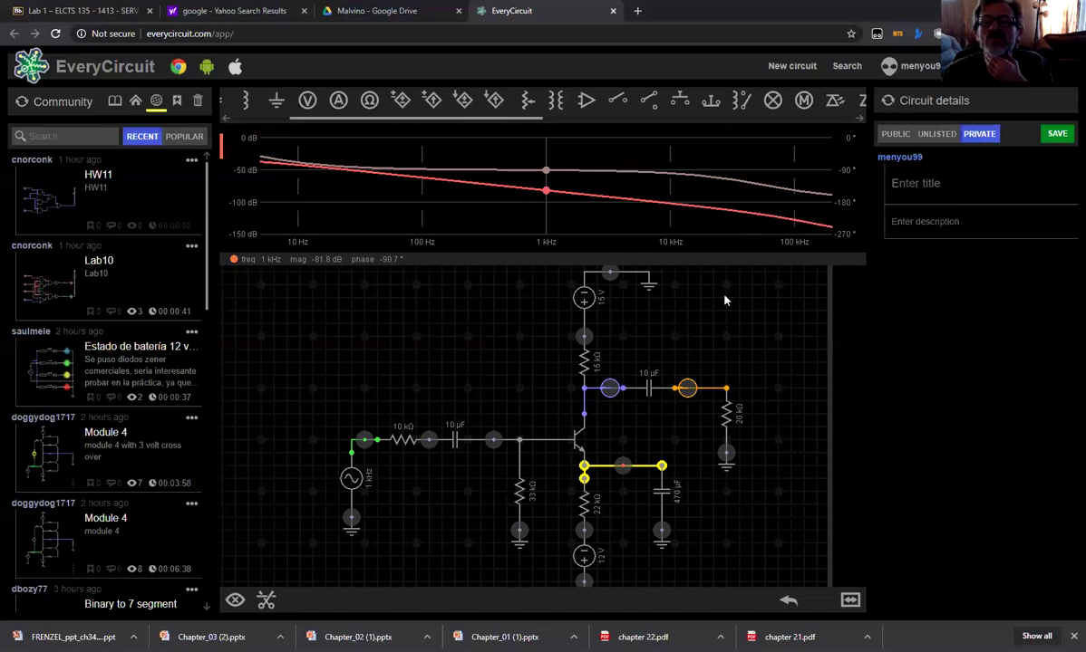